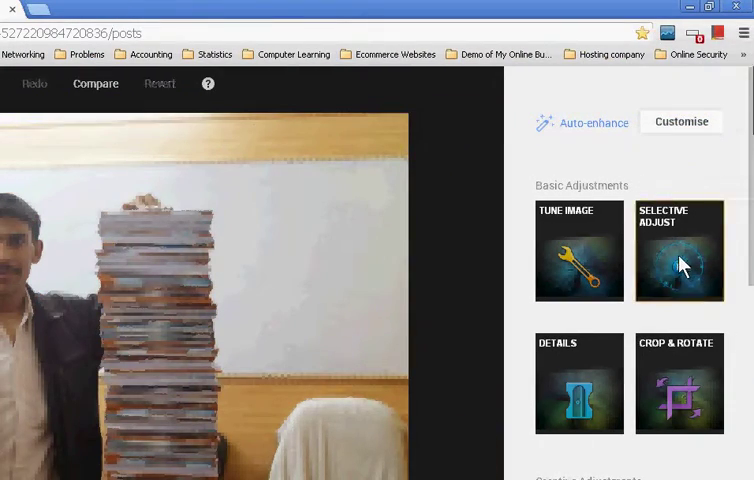
Open the Selective Adjust tool for a localized edit.
click(683, 265)
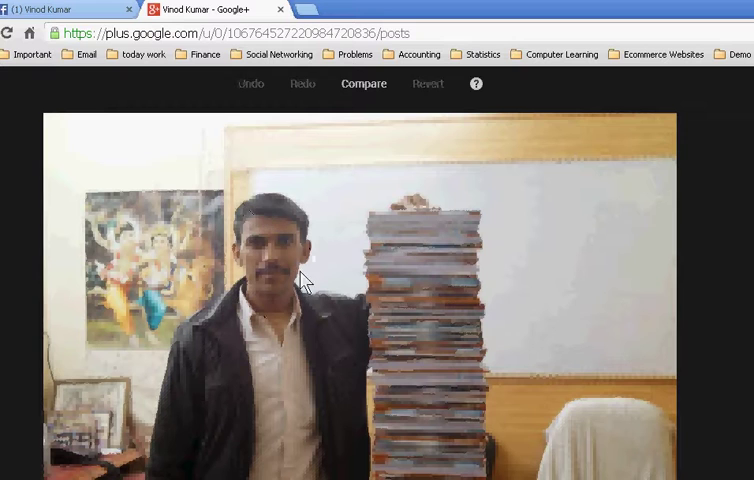
Place a control point on the man's face, shrink its radius, and raise Brightness.
click(271, 234)
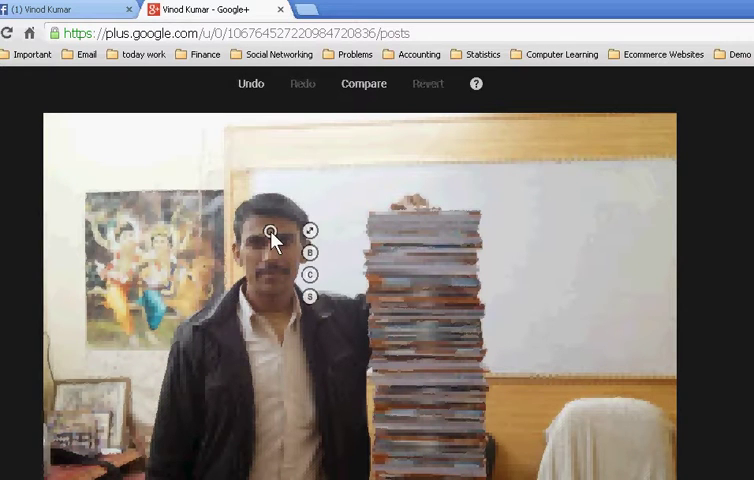
mouse_move(311, 233)
mouse_down()
mouse_move(231, 240)
mouse_move(258, 248)
mouse_up()
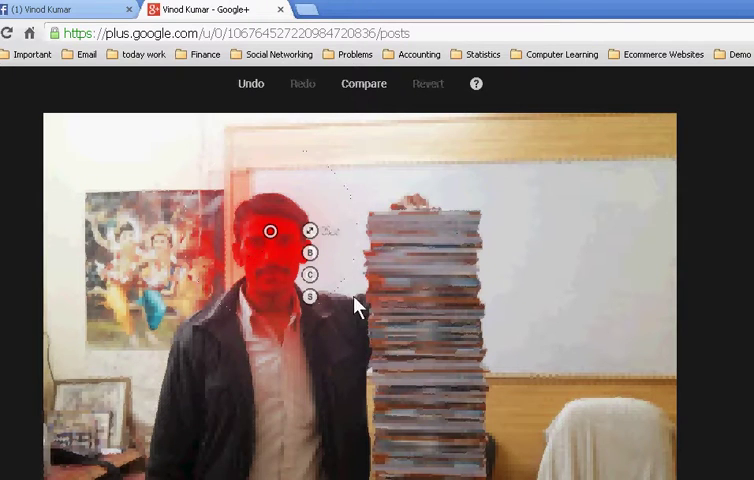
click(311, 255)
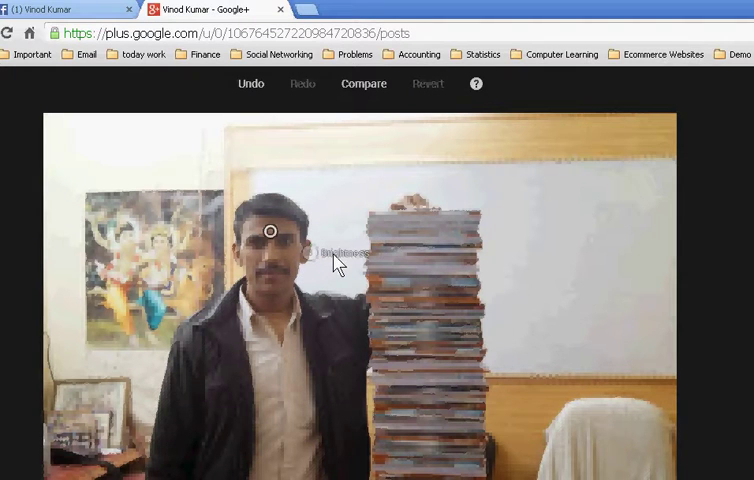
drag(356, 262, 448, 264)
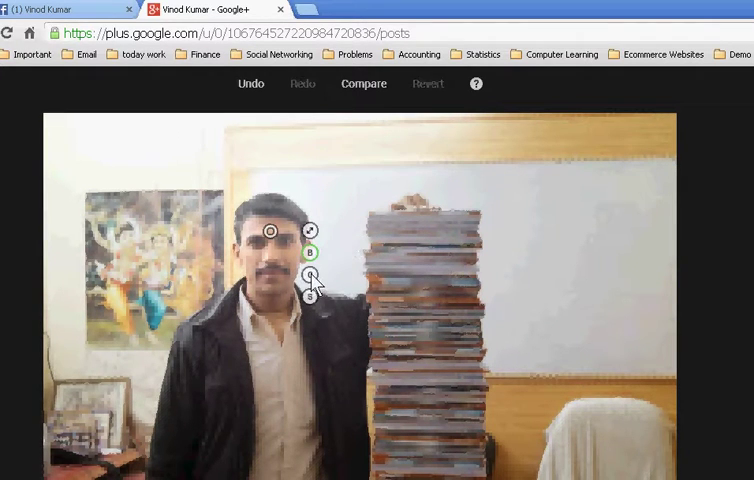
Raise Contrast at the face control point, then select Saturation.
click(309, 274)
drag(380, 284, 426, 283)
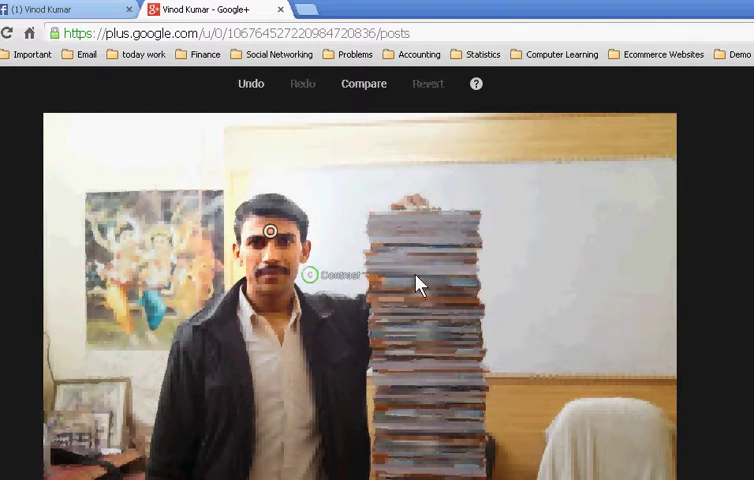
click(312, 297)
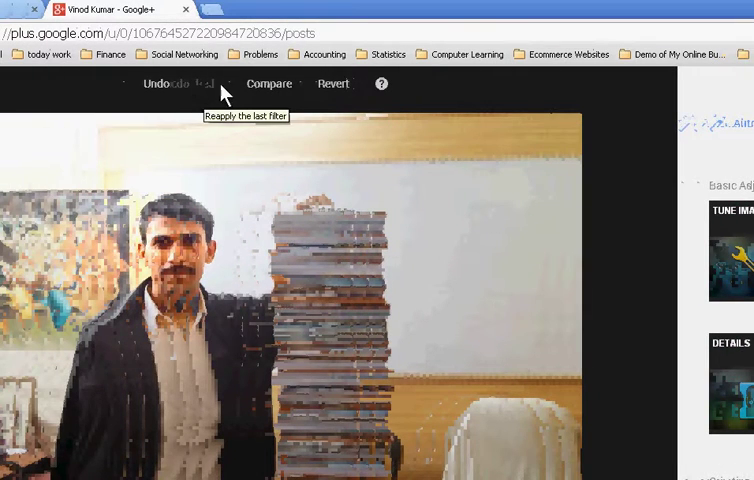
Toggle Compare repeatedly to view the original photo against the brightened edit.
click(250, 88)
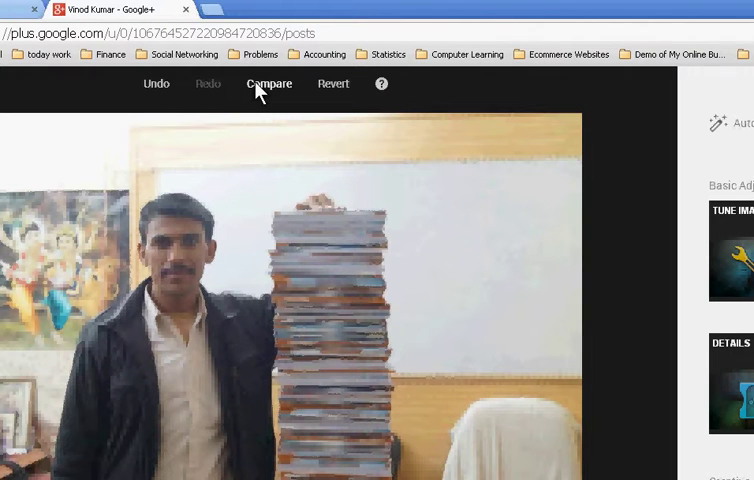
drag(258, 90, 374, 168)
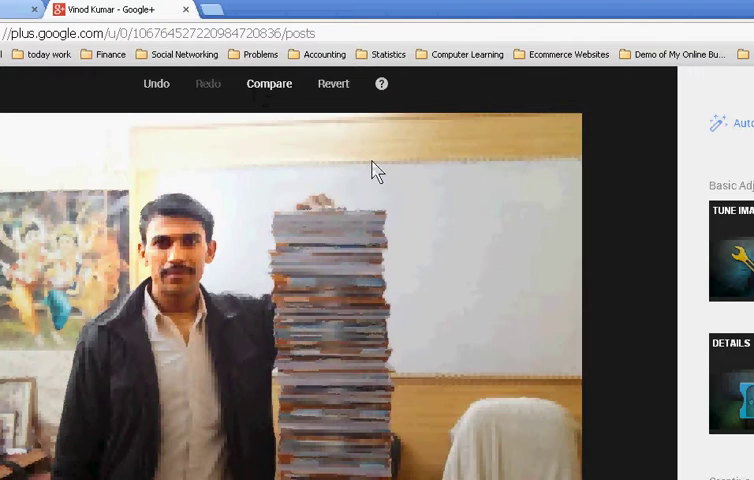
click(281, 88)
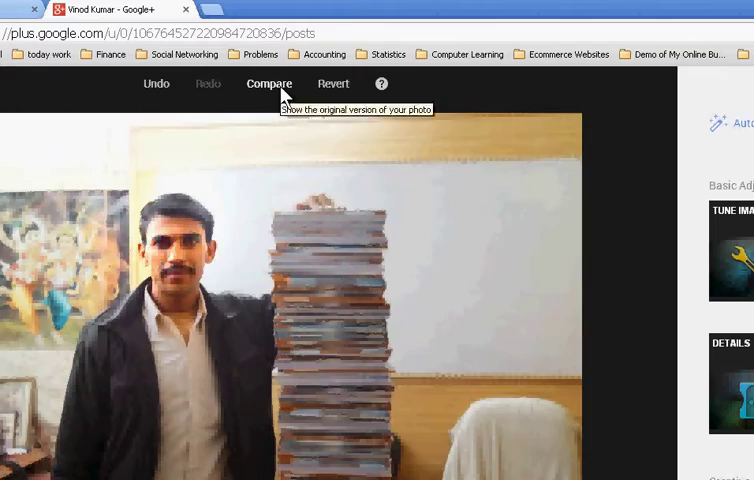
click(281, 88)
click(281, 90)
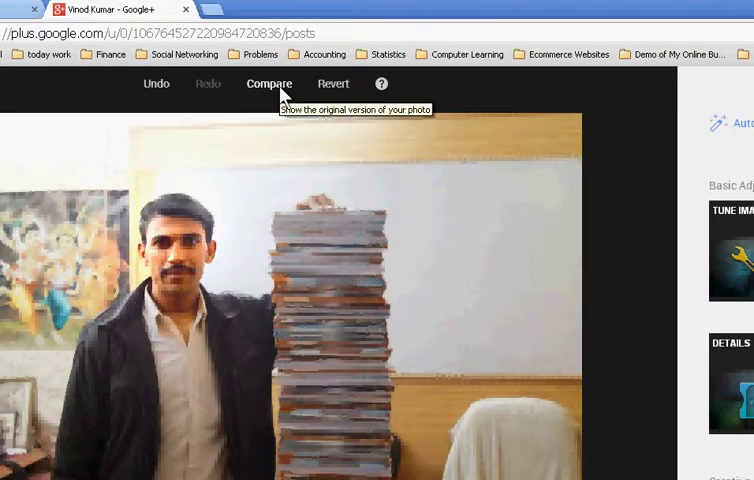